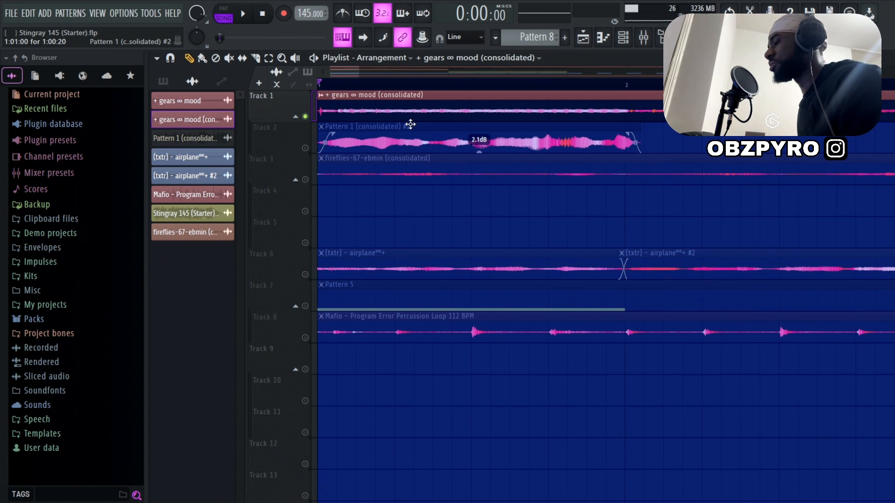
# Listen to the soloed gears ∞ mood sample on Track 1 through the arrangement, including the section past bar 17
pyautogui.scroll(-5, 410, 124)
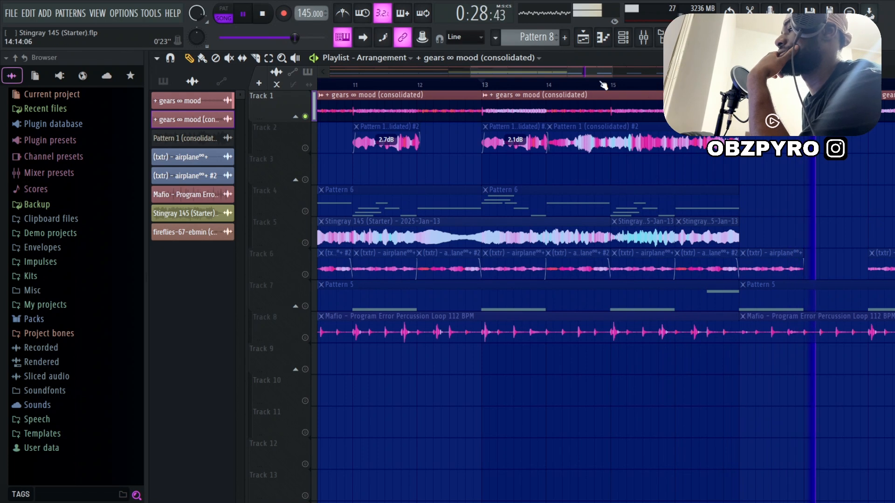
pyautogui.moveTo(612, 73); pyautogui.dragTo(650, 74)
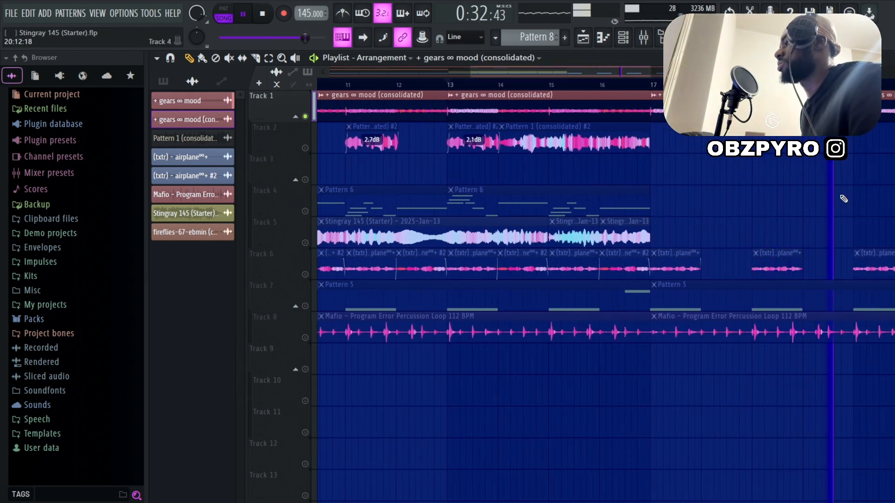
pyautogui.press('space')
pyautogui.scroll(3, 474, 142)
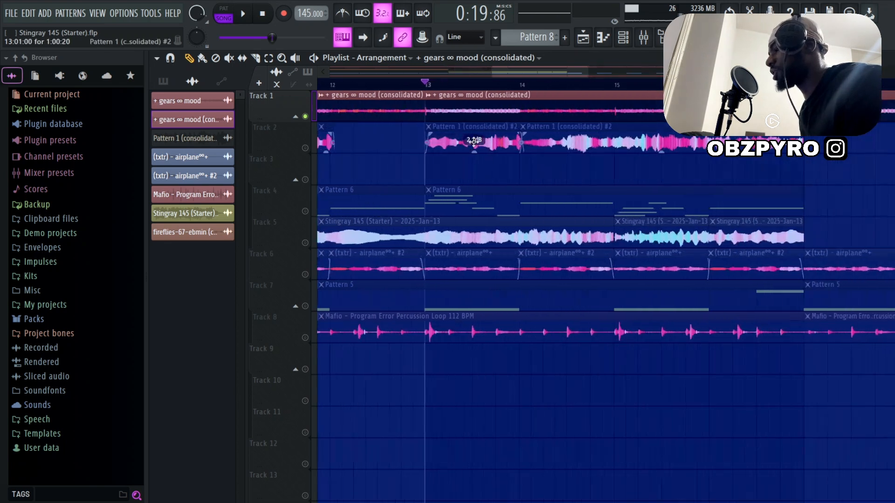
pyautogui.scroll(-5, 473, 143)
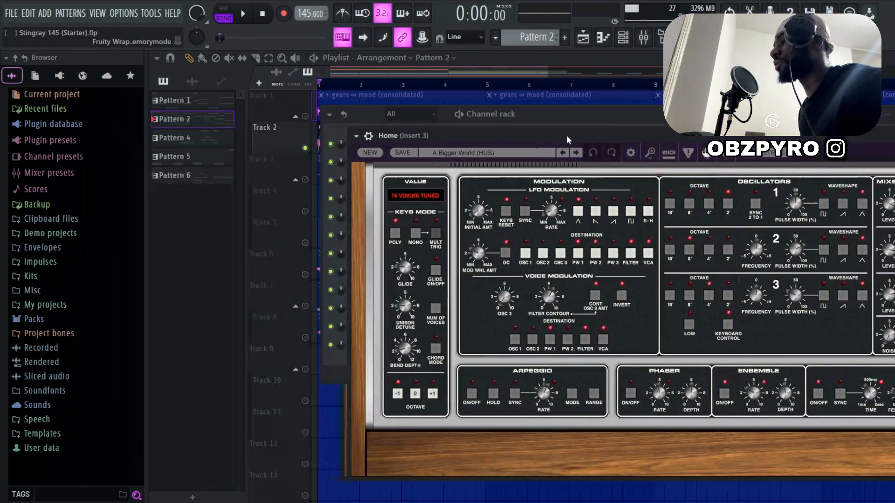
# Examine the Home synth's panel with the A Bigger World (HUS) preset, then return to the channel rack
pyautogui.moveTo(566, 135); pyautogui.dragTo(403, 141)
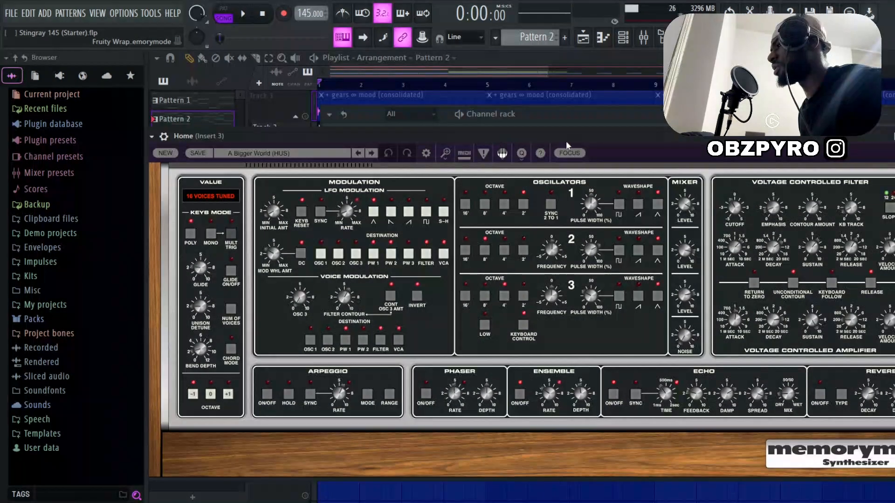
pyautogui.moveTo(639, 142); pyautogui.dragTo(537, 138)
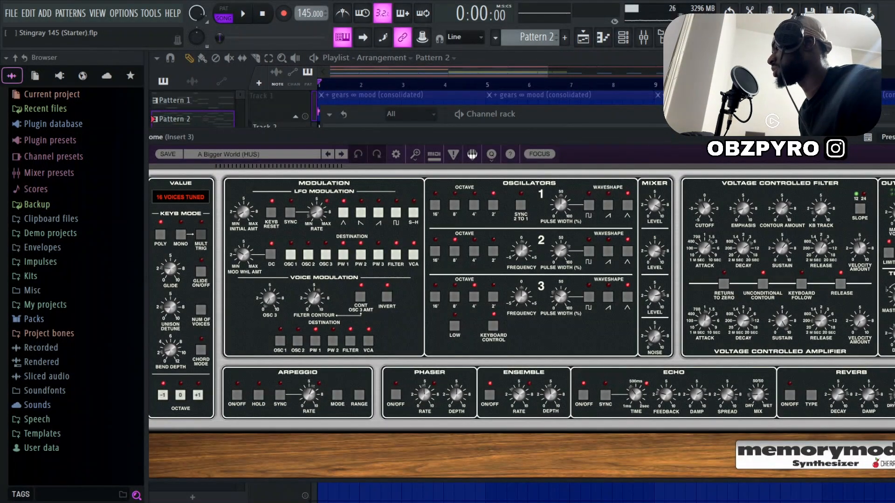
pyautogui.click(583, 116)
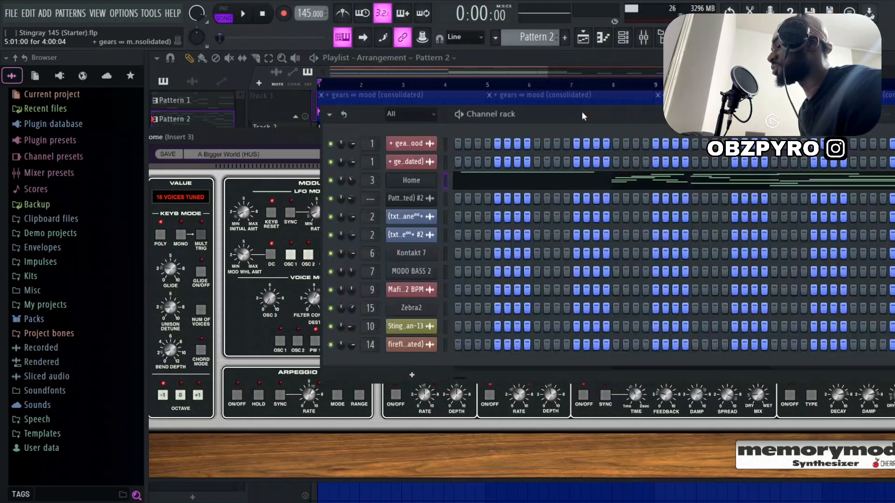
# Open the Home channel's notes in Pattern 2, play the melody through and close the piano roll
pyautogui.click(499, 177)
pyautogui.press('space')
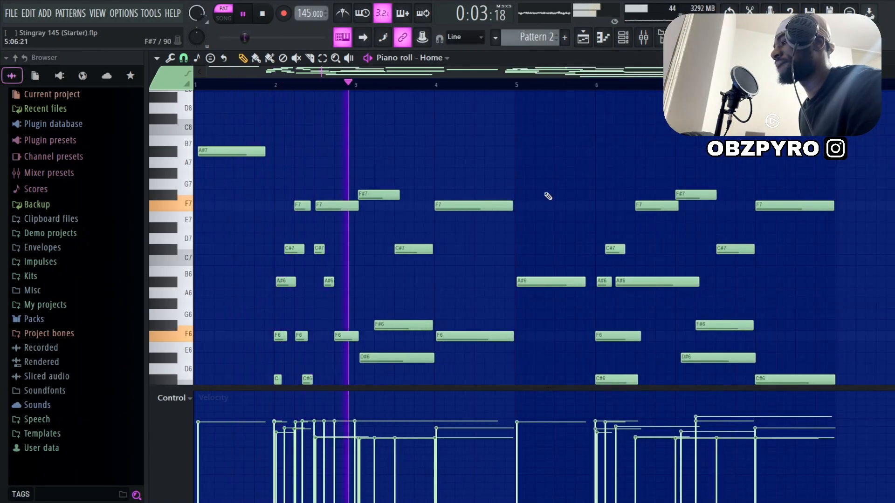
pyautogui.scroll(-2, 542, 196)
pyautogui.scroll(1, 548, 197)
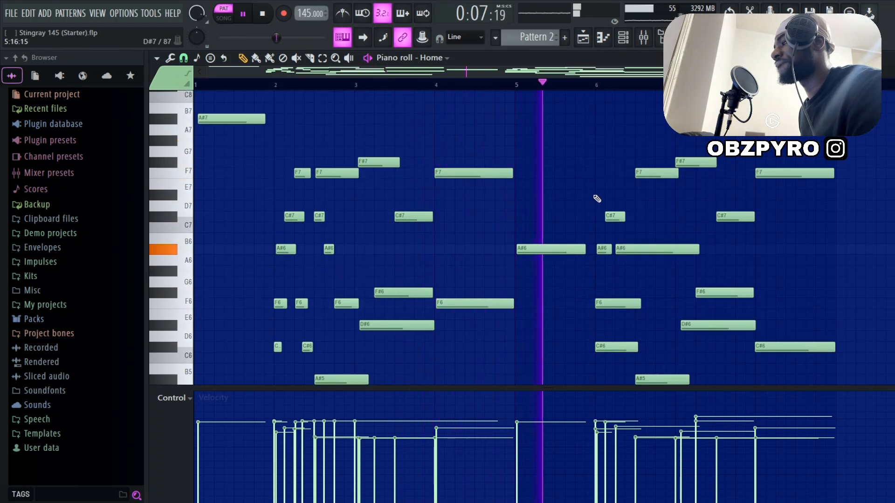
pyautogui.scroll(-1, 610, 200)
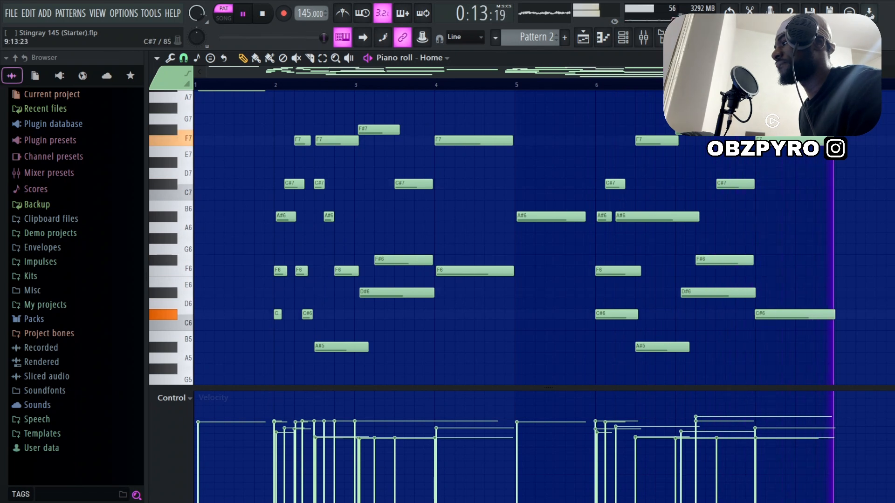
pyautogui.press('space')
pyautogui.click(879, 58)
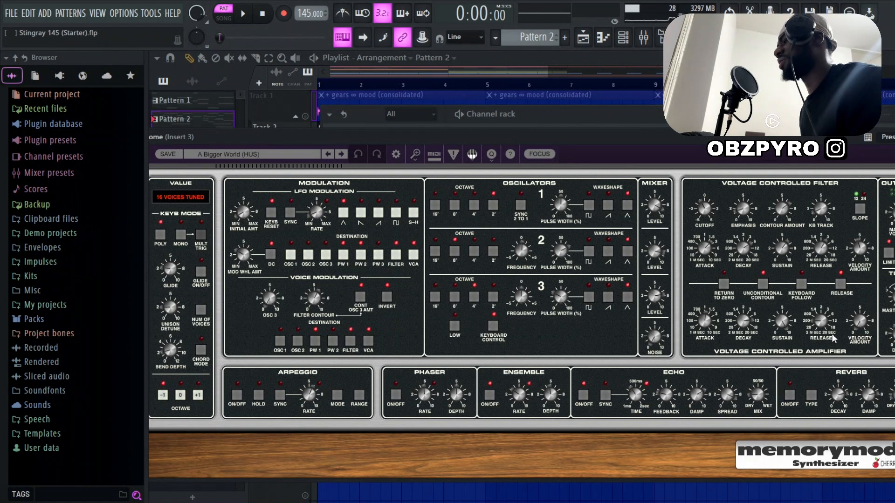
# Play the soloed Pattern 1 (consolidated) #2 clips on Track 2 to hear the rendered melody across the arrangement
pyautogui.scroll(4, 317, 129)
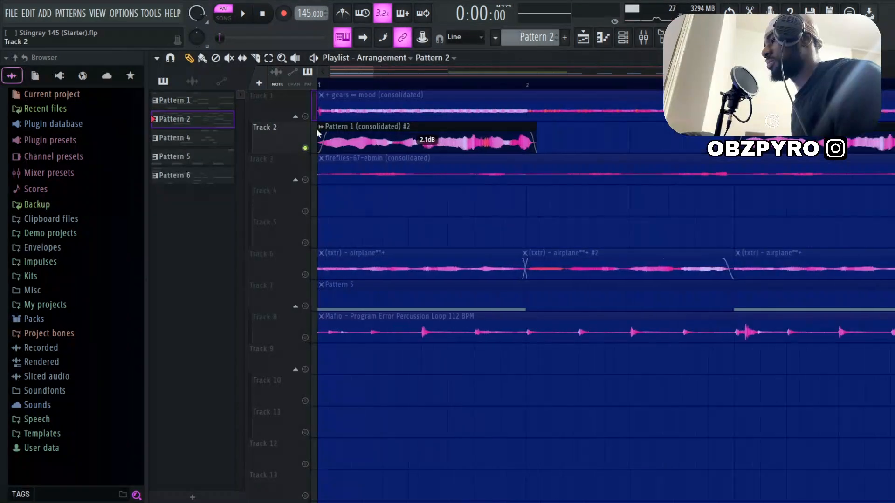
pyautogui.scroll(-3, 326, 133)
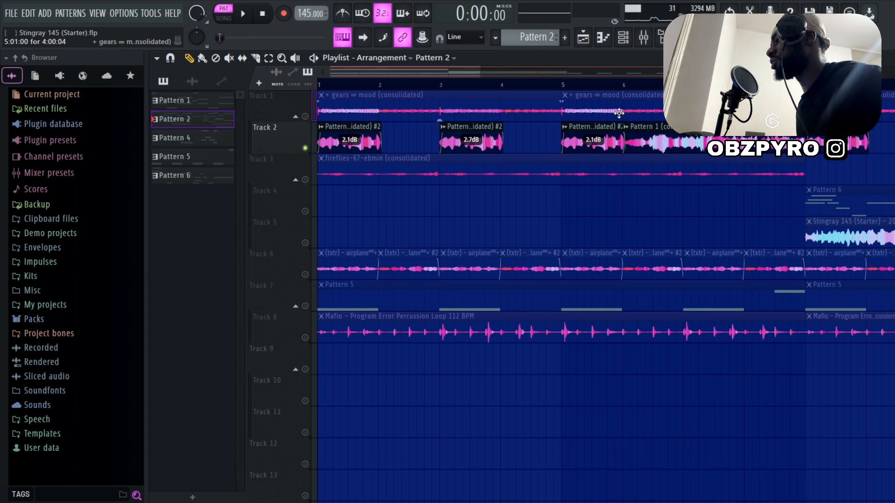
pyautogui.scroll(-5, 312, 130)
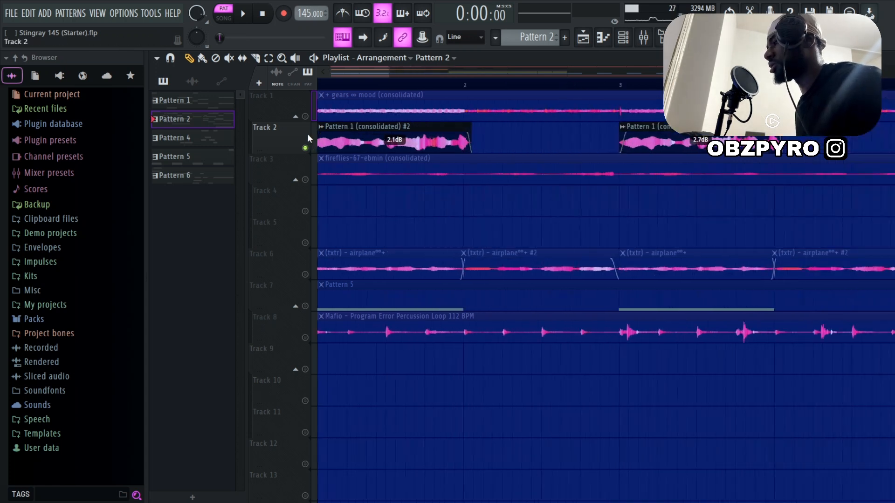
pyautogui.press('space')
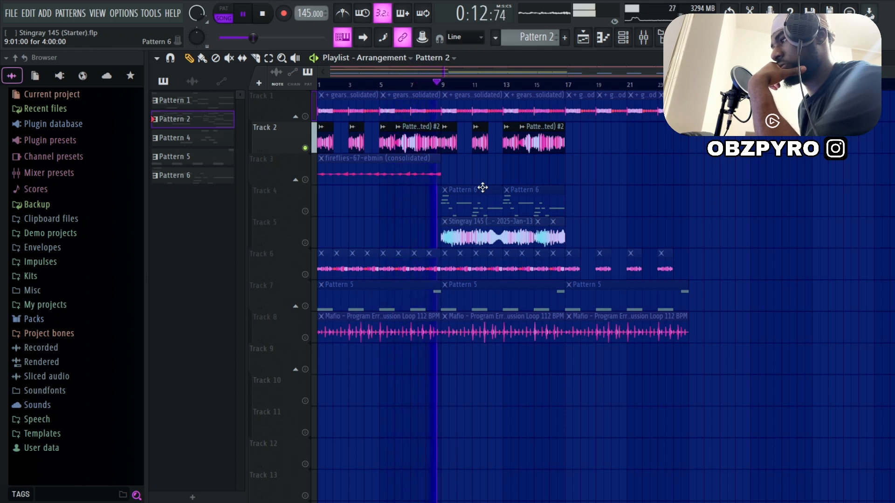
pyautogui.press('space')
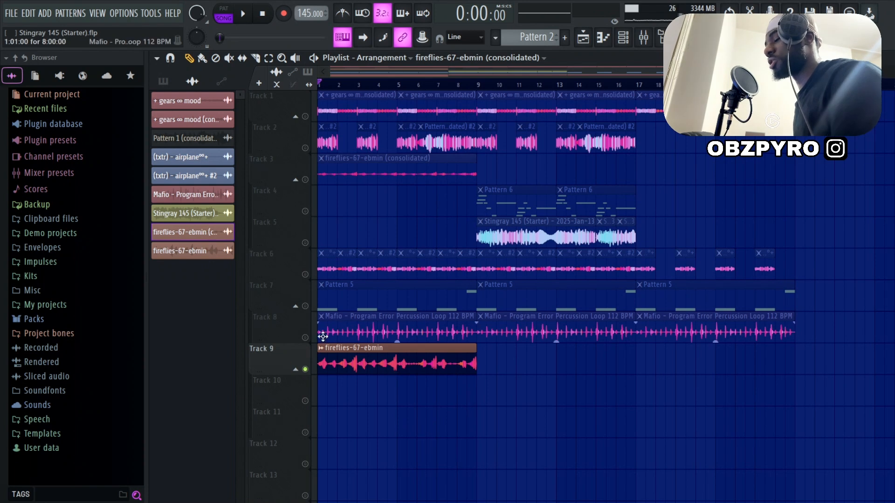
# Play the original fireflies-67-ebmin clip on Track 9 and review its notes in Melodyne
pyautogui.press('space')
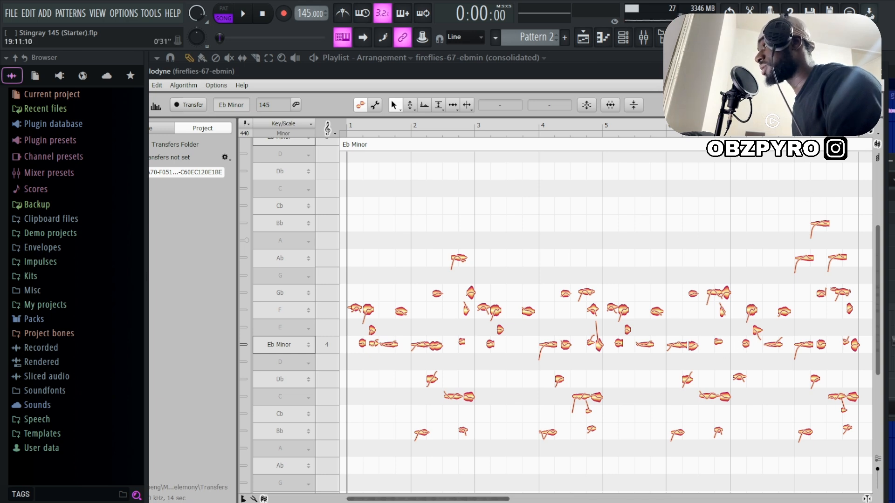
pyautogui.click(883, 73)
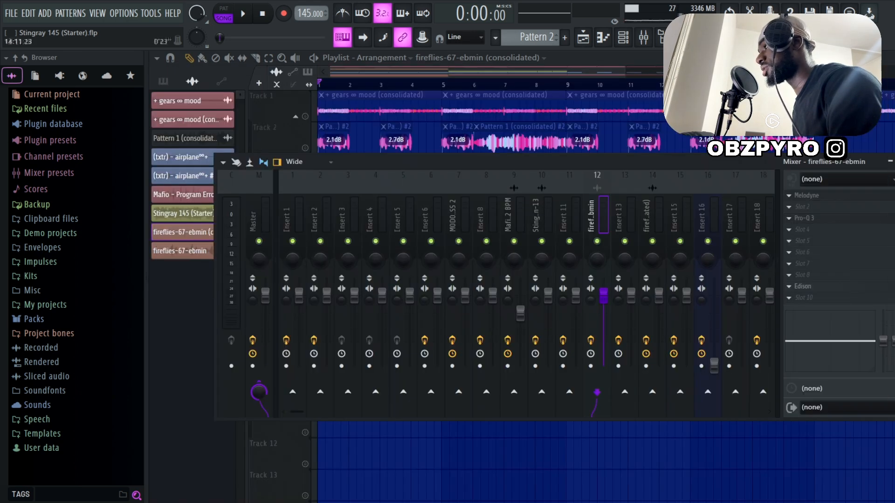
# Listen to the soloed consolidated fireflies clip on Track 3 and delete the original fireflies-67-ebmin clip from Track 9
pyautogui.press('space')
pyautogui.press('F9')
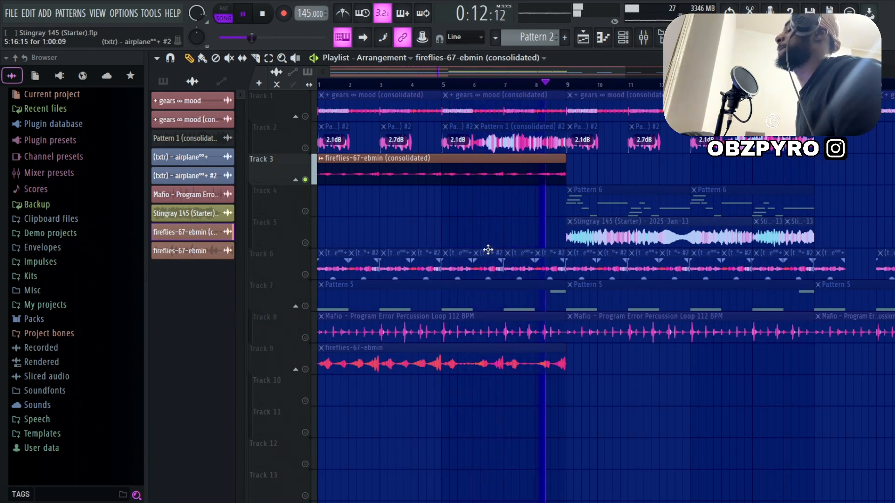
pyautogui.press('space')
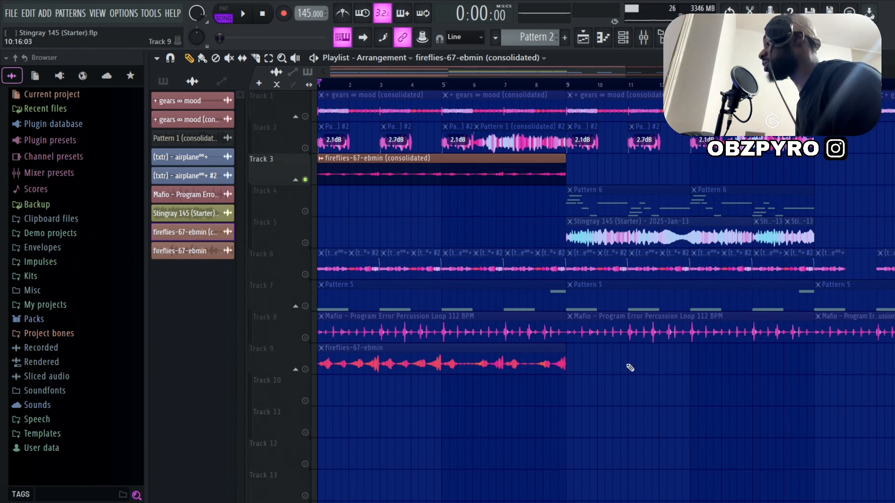
pyautogui.rightClick(562, 370)
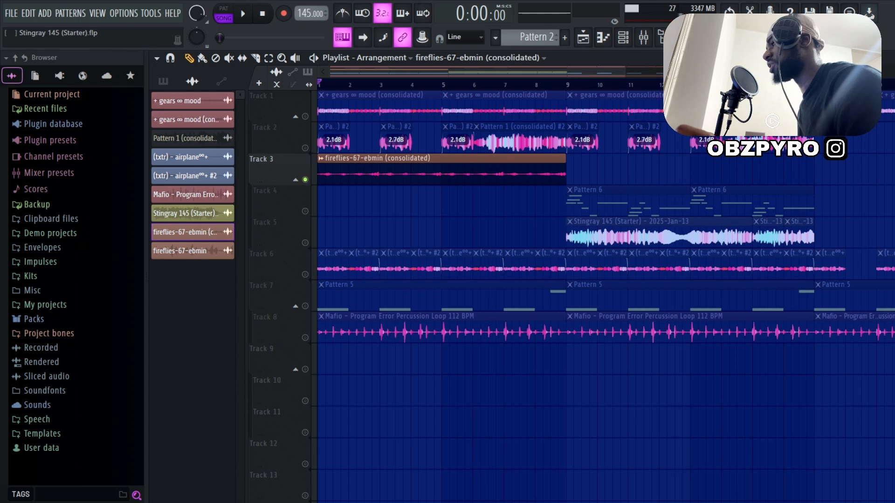
# Examine the consolidated fireflies clip's mixer effects, including soothe2, CLA-2A Stereo, ValhallaVintageVerb and Pro-Q 3
pyautogui.doubleClick(465, 179)
pyautogui.click(813, 195)
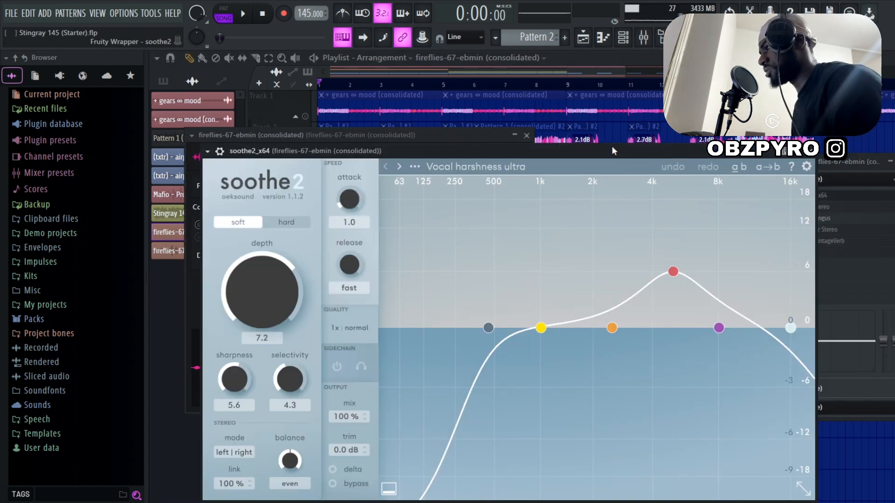
pyautogui.moveTo(611, 147); pyautogui.dragTo(566, 139)
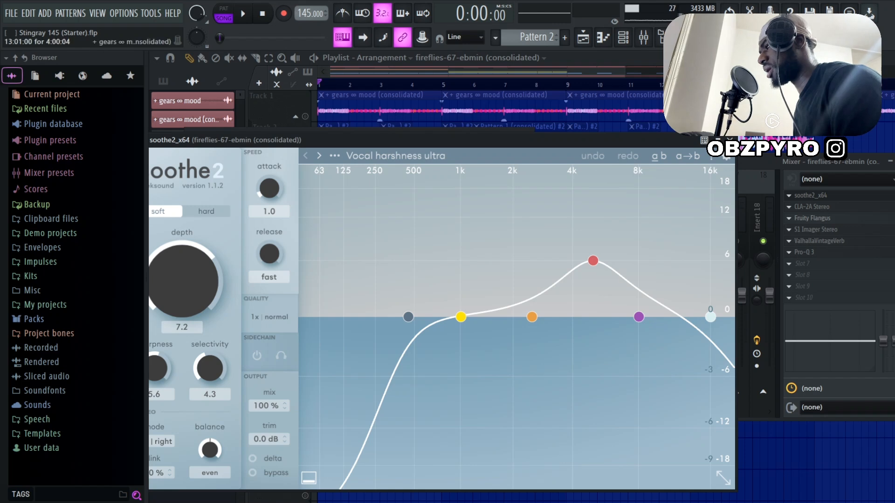
pyautogui.click(730, 140)
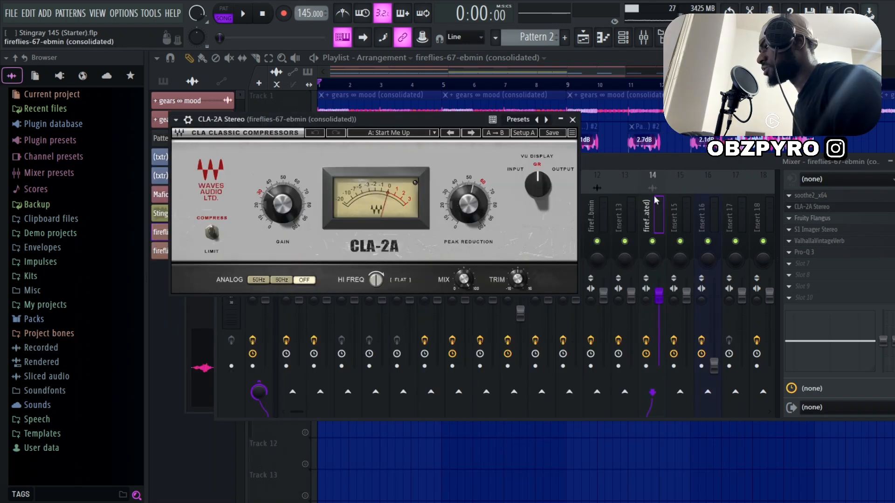
pyautogui.press('Escape')
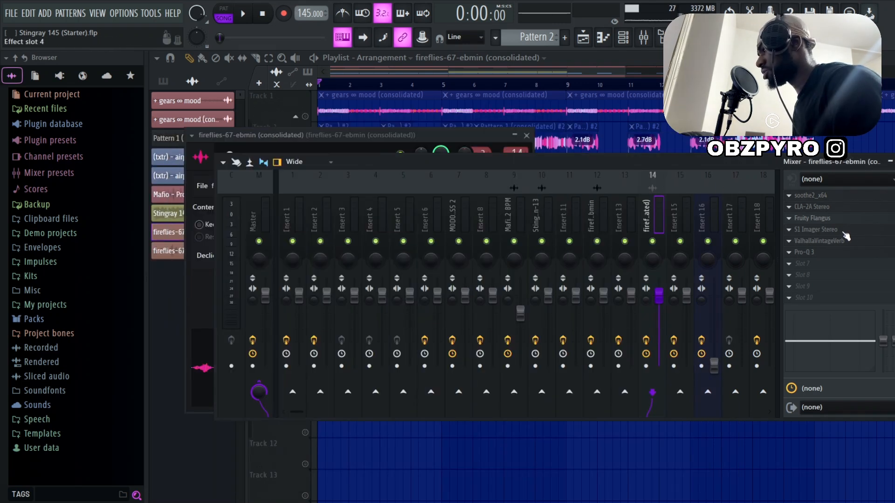
pyautogui.click(846, 239)
pyautogui.click(813, 252)
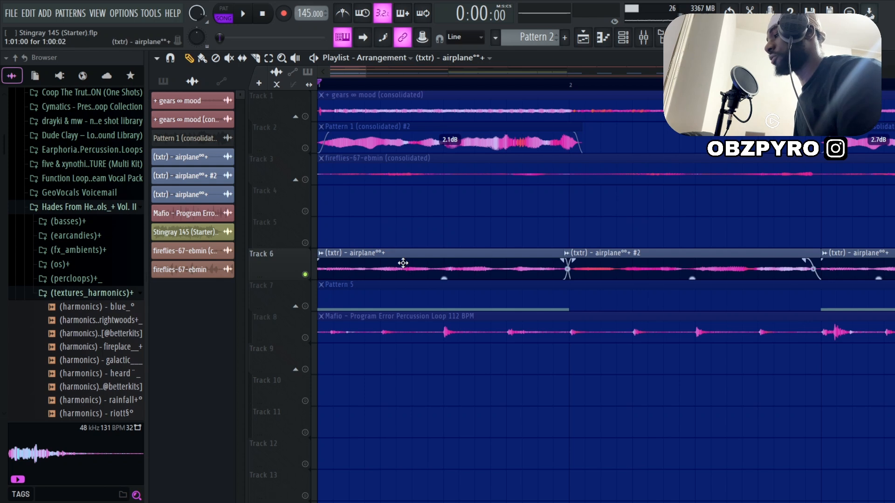
# Play the soloed airplane texture clips on Track 6 from the start of the arrangement
pyautogui.press('space')
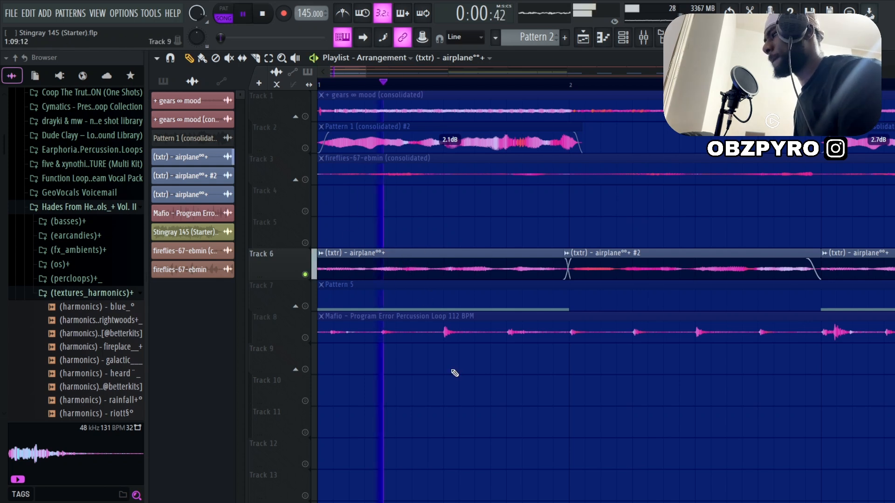
pyautogui.scroll(-2, 517, 386)
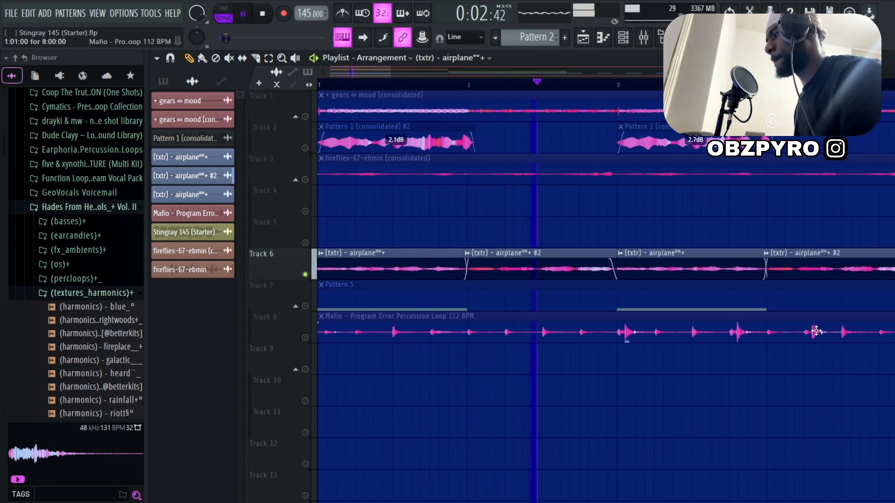
pyautogui.scroll(-1, 813, 335)
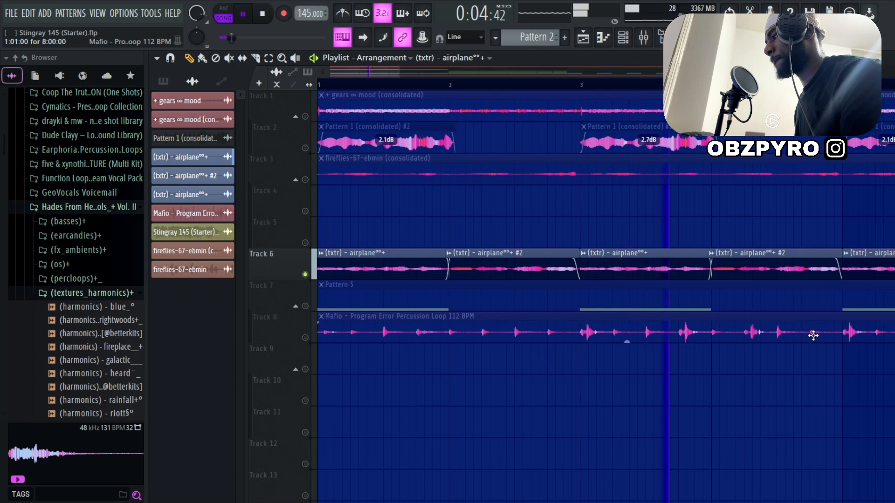
pyautogui.scroll(-2, 813, 336)
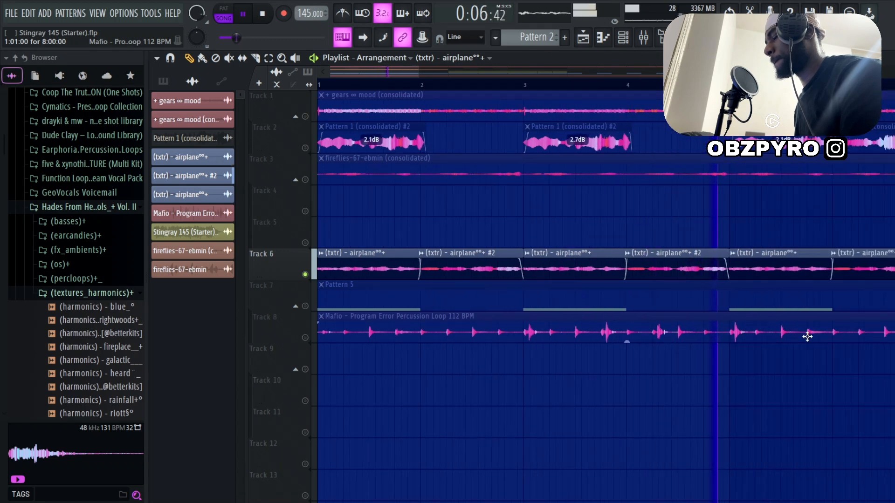
pyautogui.press('space')
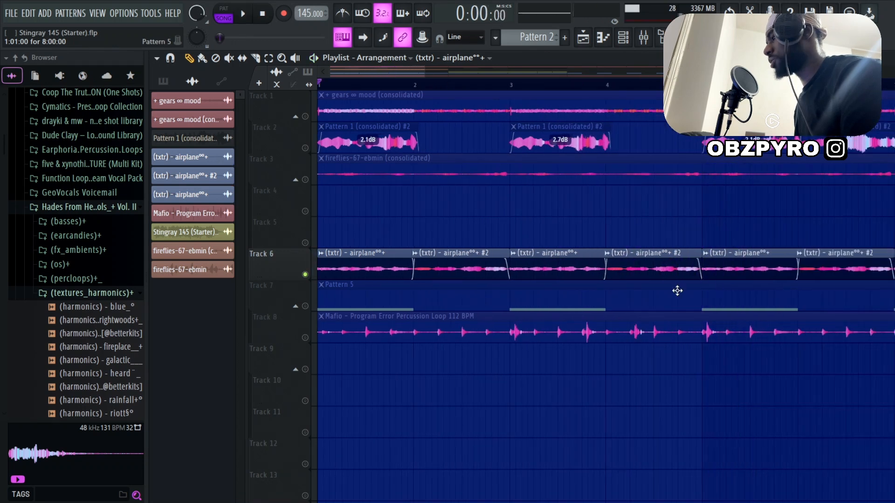
# Review the airplane texture's clip settings and its Insert 2 effects: CLA-2A Stereo, ValhallaVintageVerb and Pro-Q 3
pyautogui.doubleClick(589, 265)
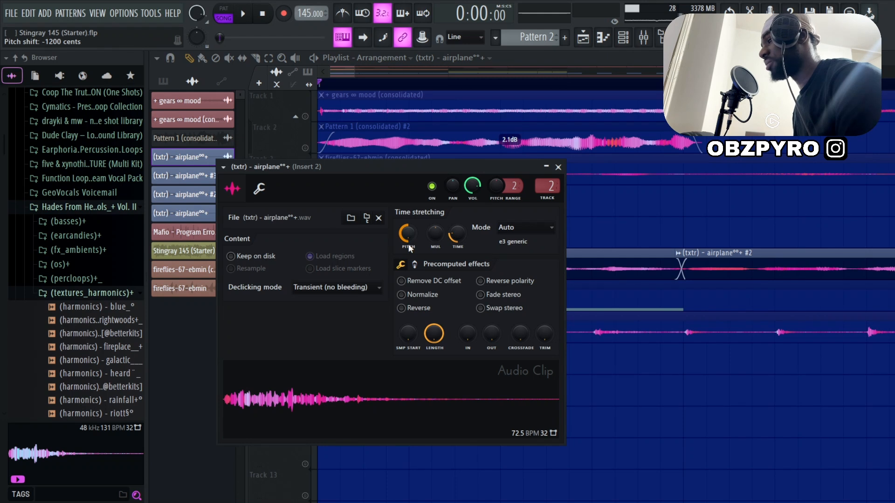
pyautogui.click(643, 38)
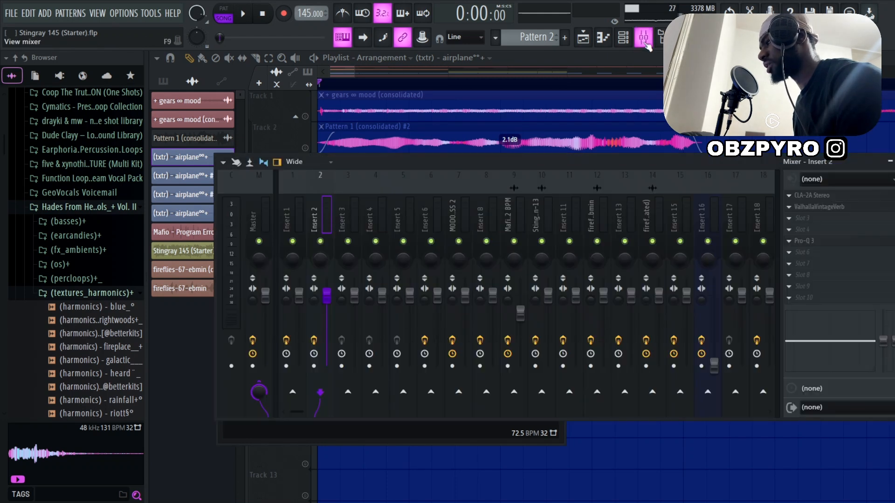
pyautogui.click(832, 197)
pyautogui.click(824, 207)
pyautogui.click(811, 240)
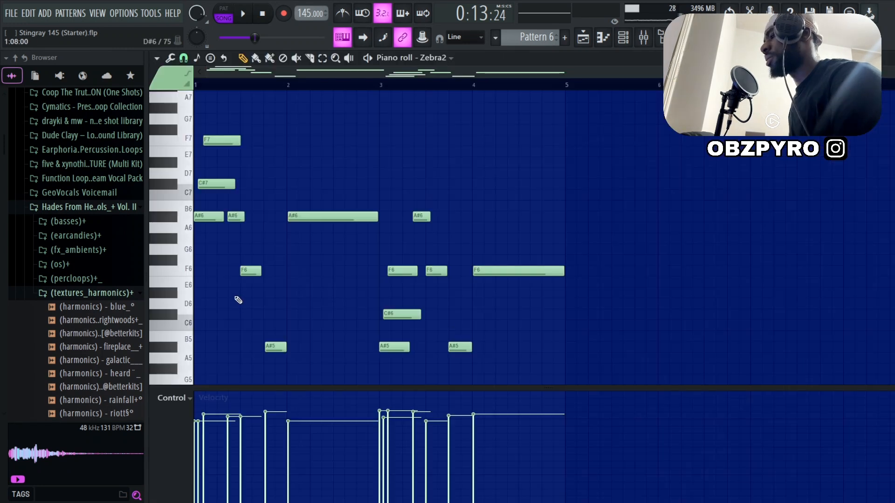
# Play Pattern 6's Zebra2 melody and review its Insert 15 effects, including Flanger BL-20, CLA-2A Stereo, Pro-Q 3 and Edison
pyautogui.press('space')
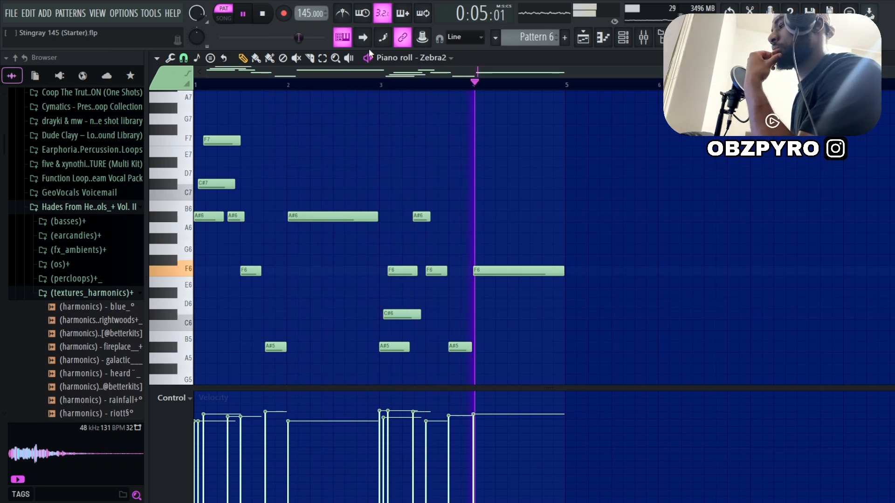
pyautogui.press('space')
pyautogui.press('F9')
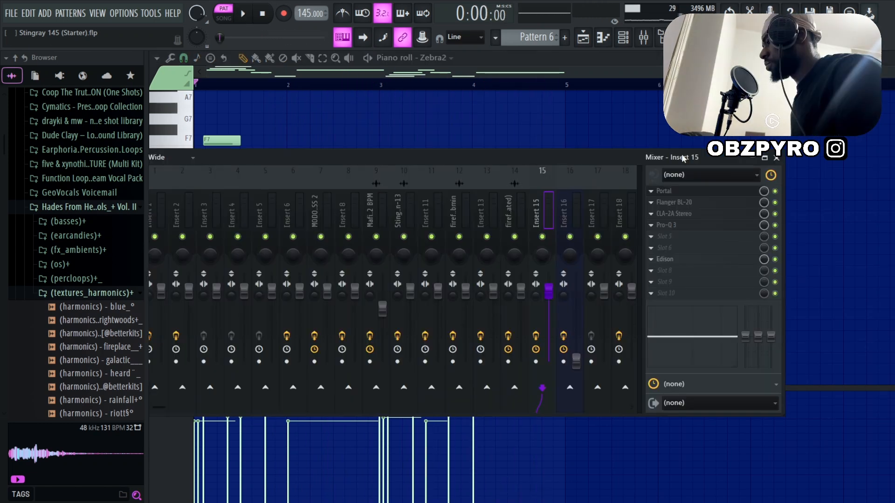
pyautogui.click(682, 192)
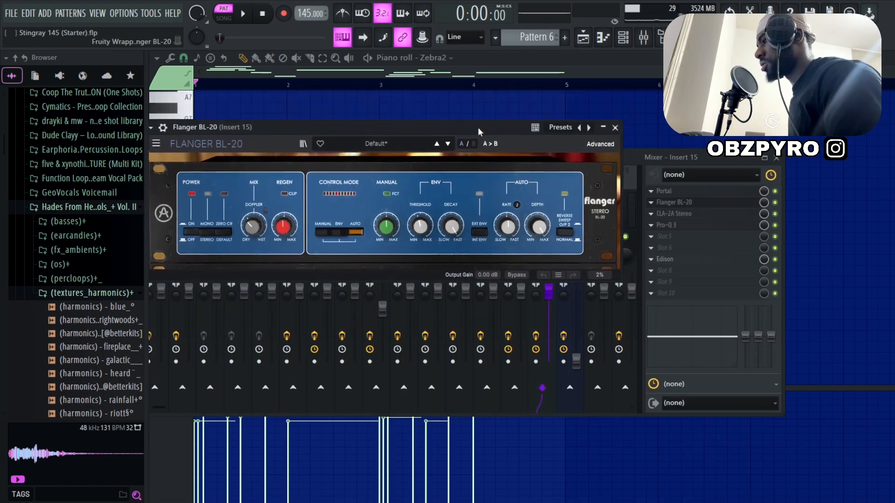
pyautogui.moveTo(478, 128); pyautogui.dragTo(497, 154)
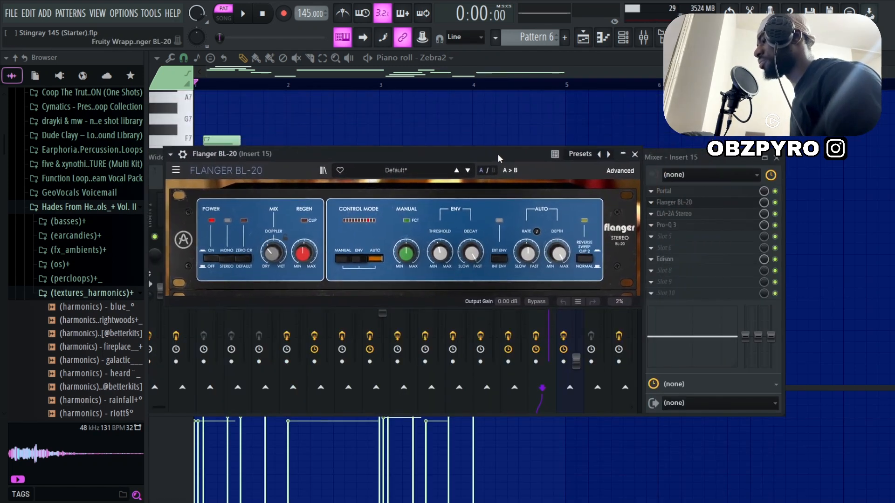
pyautogui.click(673, 214)
pyautogui.click(667, 224)
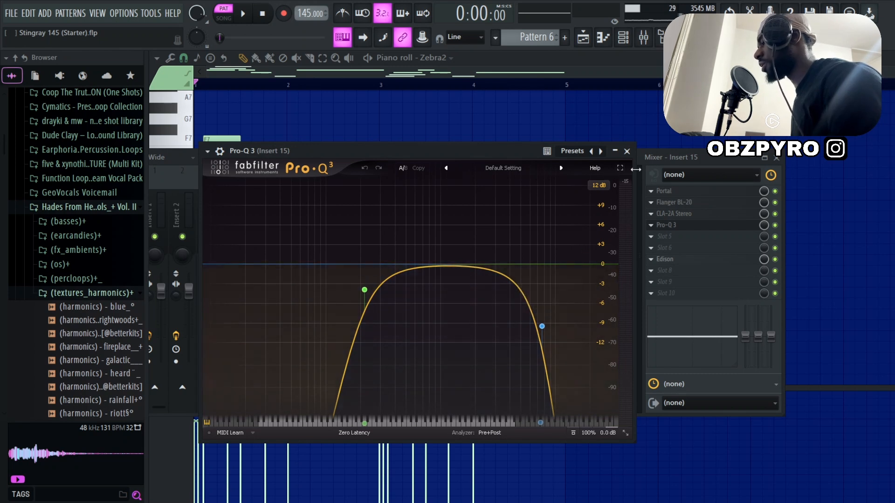
pyautogui.click(665, 259)
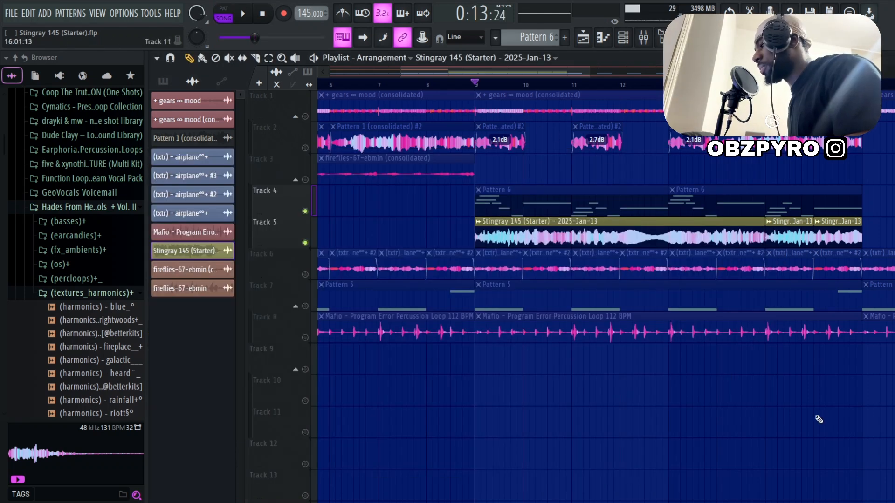
# Listen to the soloed Stingray 145 (Starter) audio clips on Track 5 from bar 9 and examine their placement in the arrangement
pyautogui.press('space')
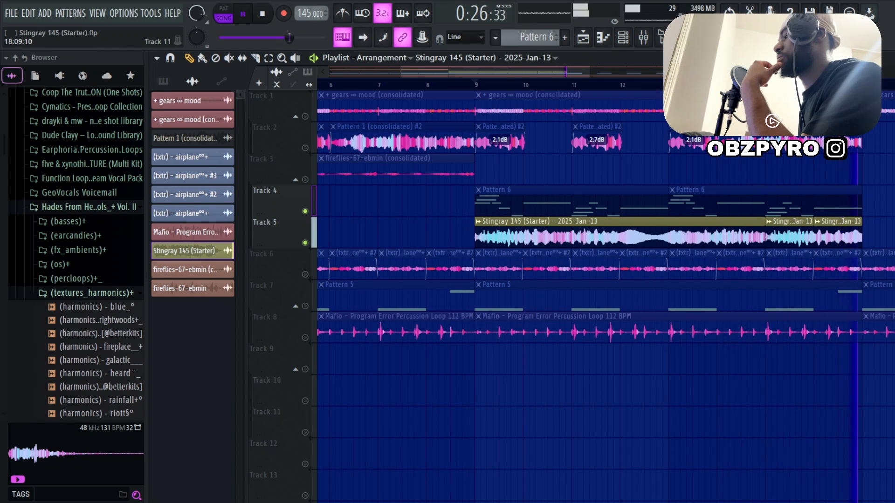
pyautogui.press('space')
pyautogui.scroll(1, 462, 278)
pyautogui.scroll(-4, 461, 266)
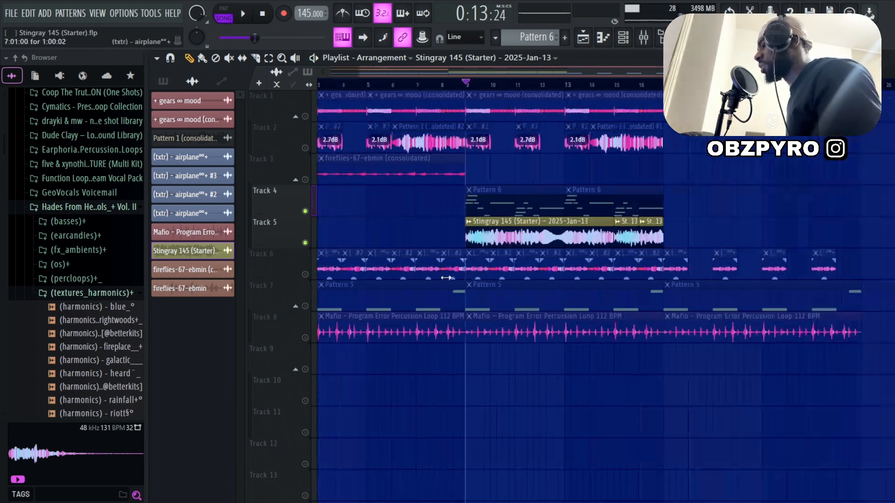
pyautogui.scroll(4, 455, 250)
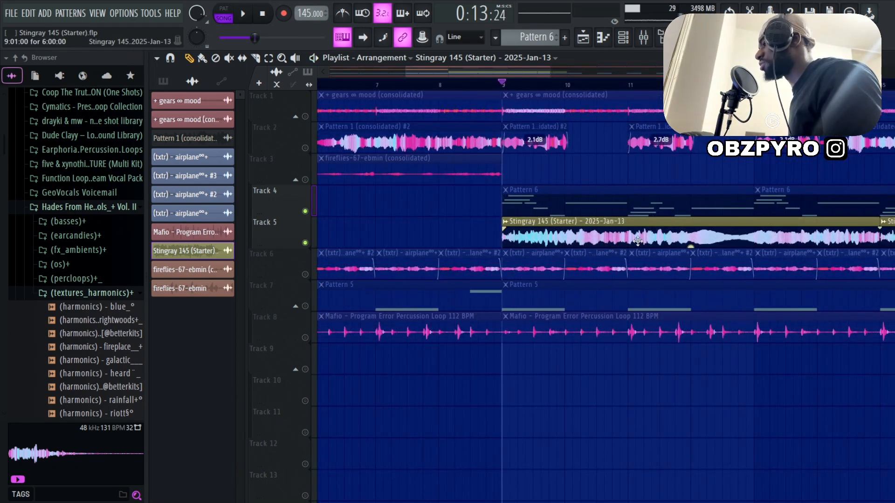
pyautogui.scroll(-3, 619, 284)
pyautogui.scroll(2, 619, 283)
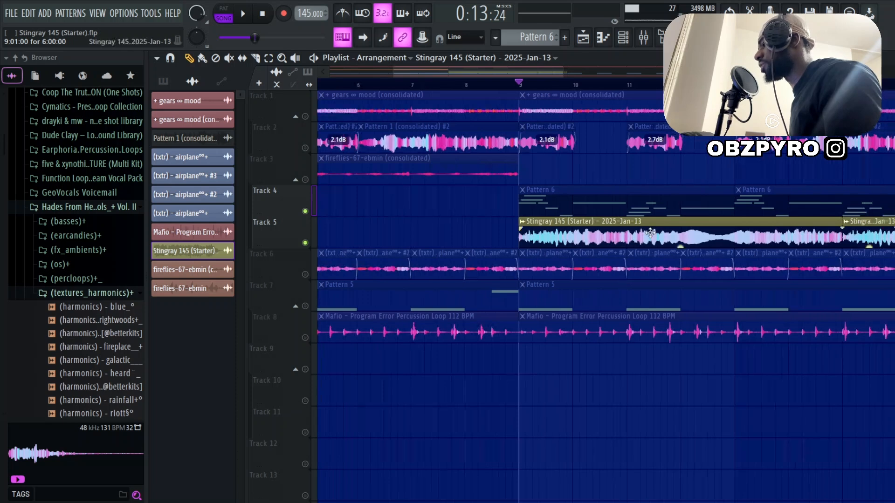
pyautogui.scroll(4, 661, 247)
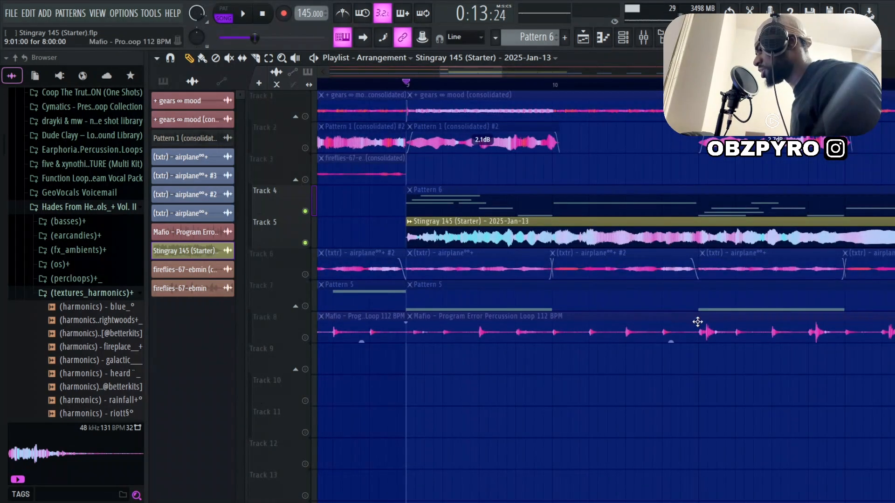
pyautogui.scroll(-5, 697, 322)
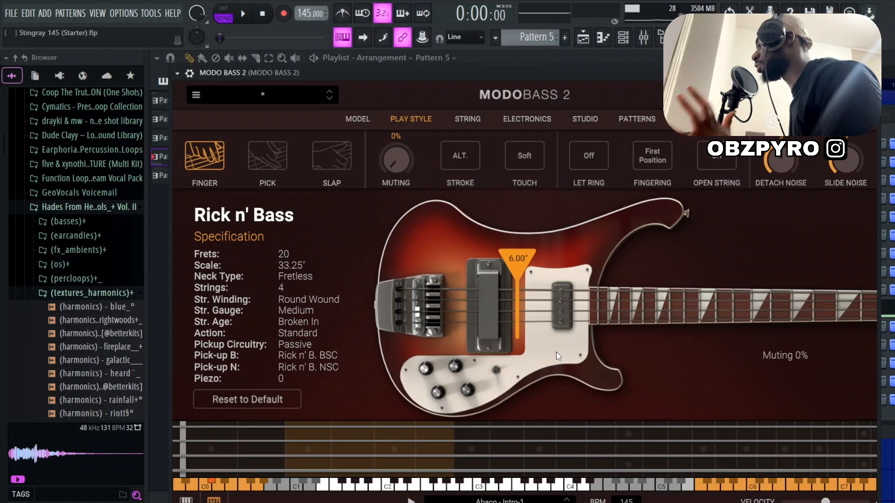
# Review Pattern 5's MODO BASS 2 notes and its mixer effects: SoundShifter Pitch Stereo, Thermal and Pro-Q 3
pyautogui.press('F7')
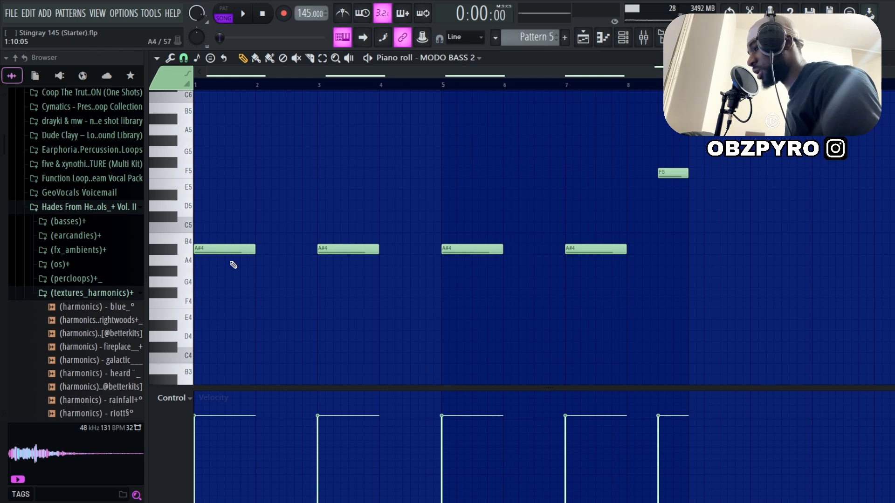
pyautogui.click(643, 38)
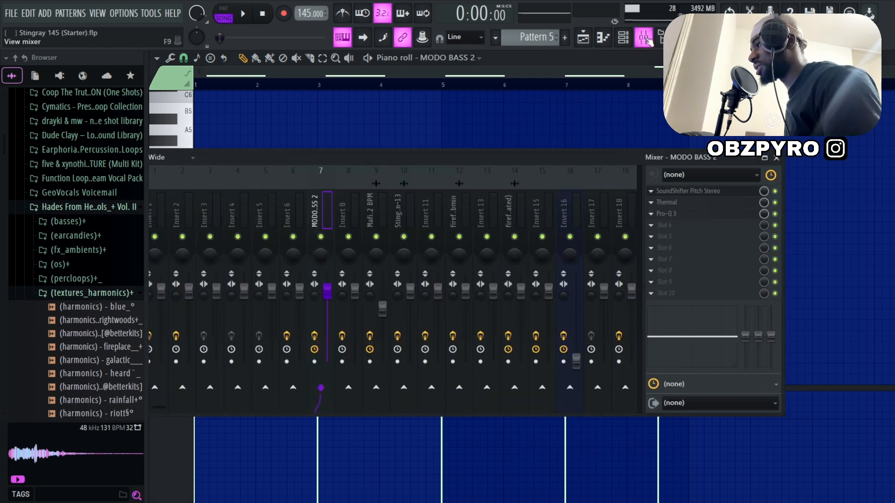
pyautogui.click(715, 192)
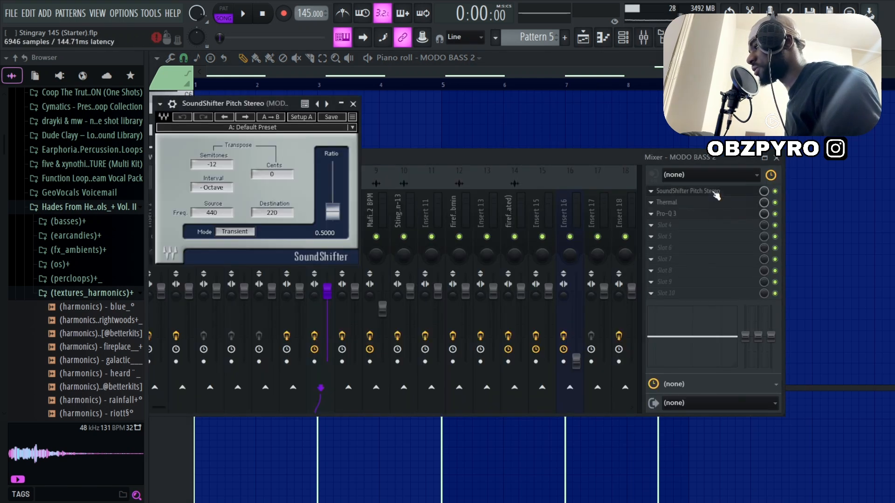
pyautogui.click(757, 204)
pyautogui.click(689, 214)
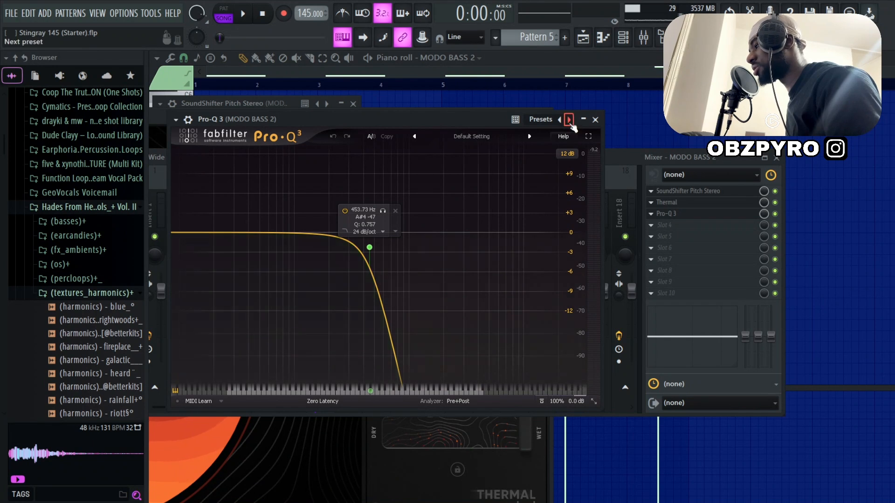
# Close the bass effect windows and mixer, and play the MODO BASS 2 line with its notes in view
pyautogui.press('Escape')
pyautogui.press('Escape')
pyautogui.press('Escape')
pyautogui.press('Escape')
pyautogui.press('space')
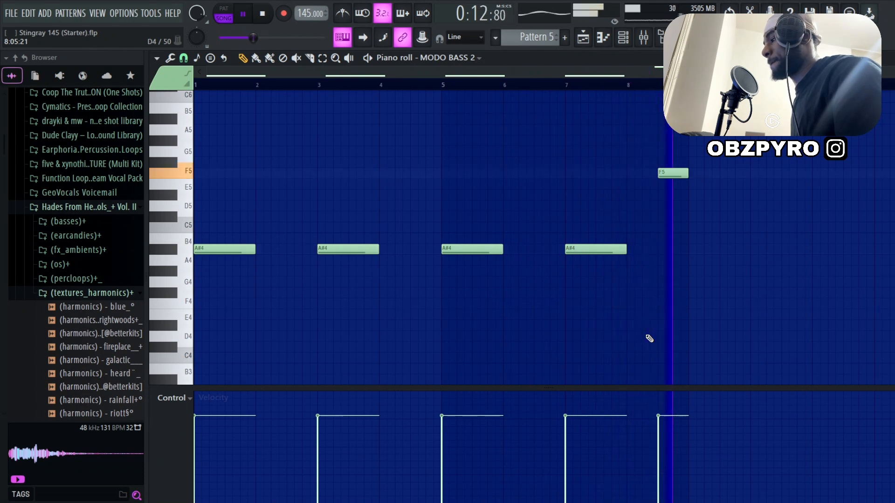
pyautogui.press('space')
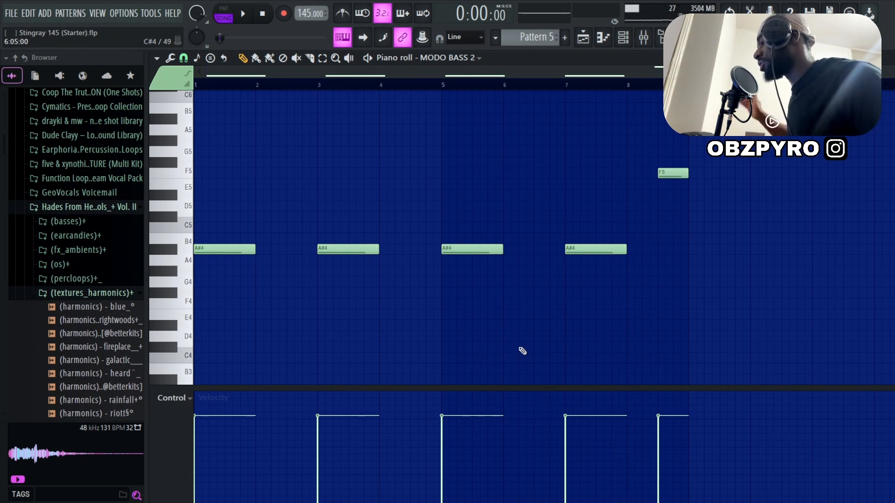
# Return to the playlist and listen to the soloed Program Error Percussion Loop 112 BPM on Track 8 from the start
pyautogui.press('F5')
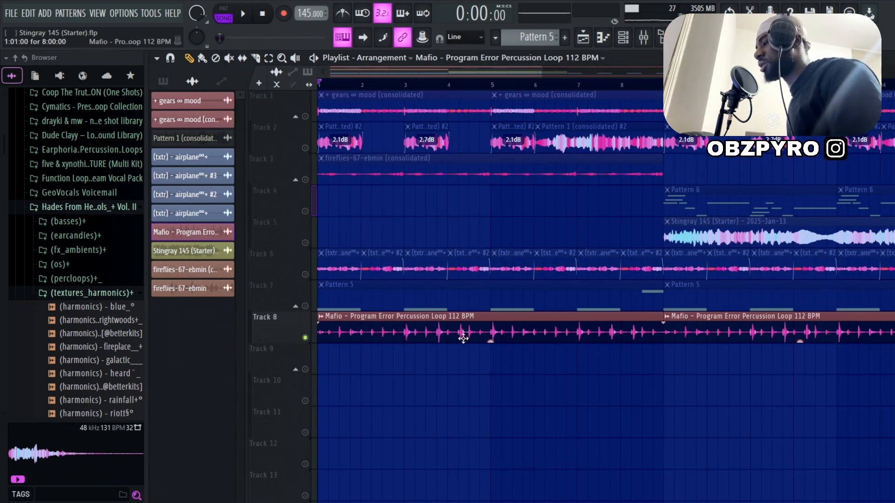
pyautogui.press('space')
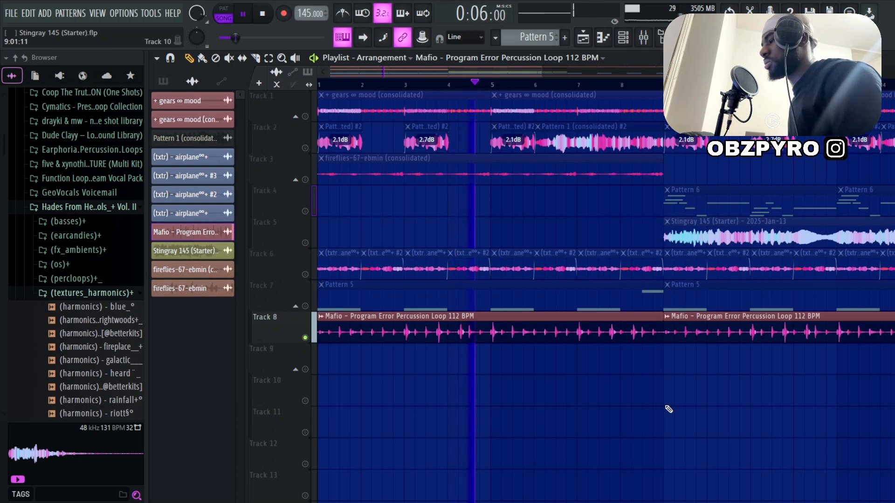
pyautogui.press('space')
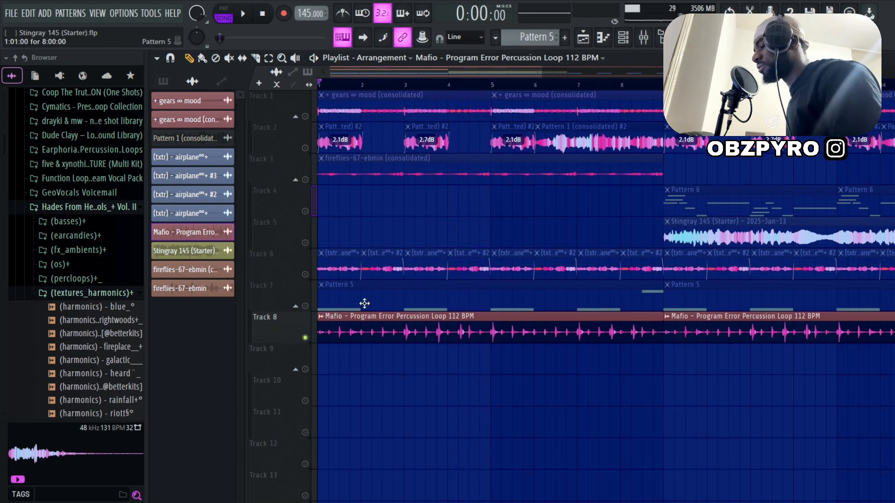
pyautogui.press('space')
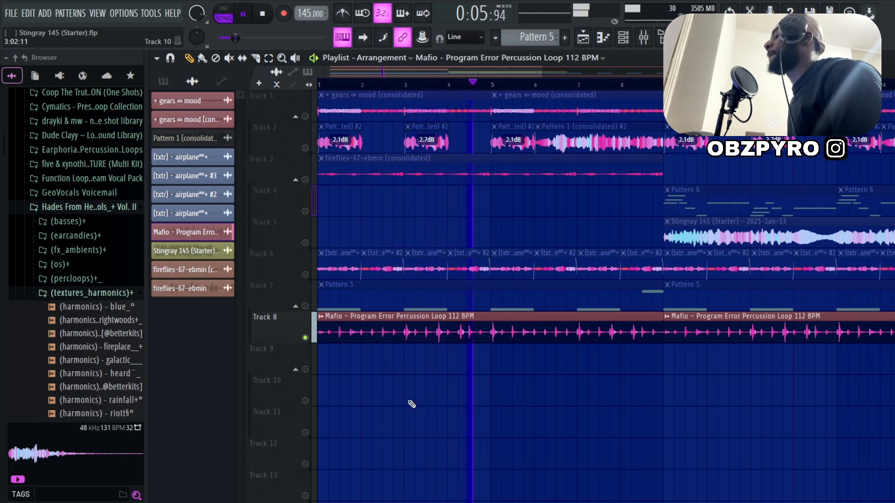
pyautogui.press('space')
# Examine the percussion loop's mixer effects: ValhallaDelay, Flanger BL-20 and Pro-Q 3
pyautogui.press('F9')
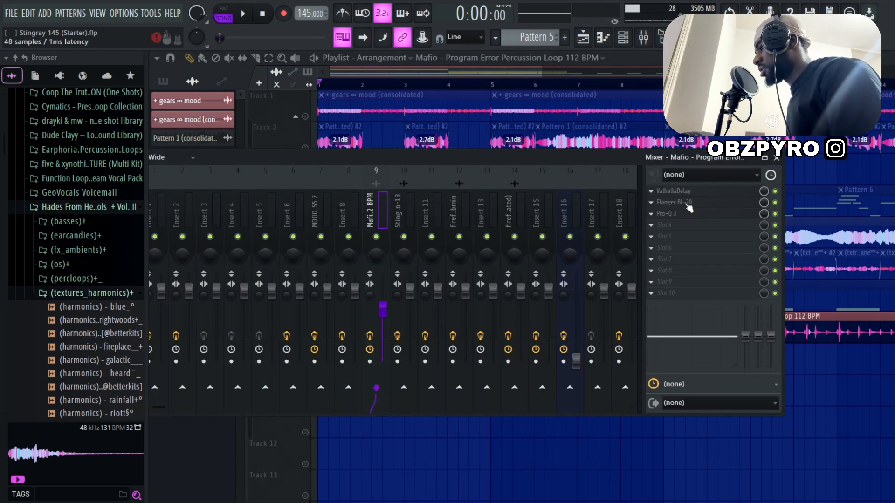
pyautogui.click(681, 191)
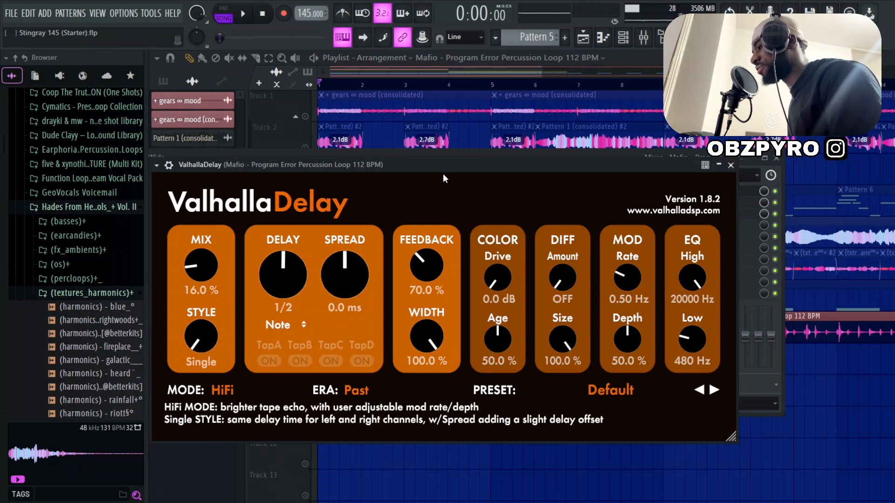
pyautogui.press('Escape')
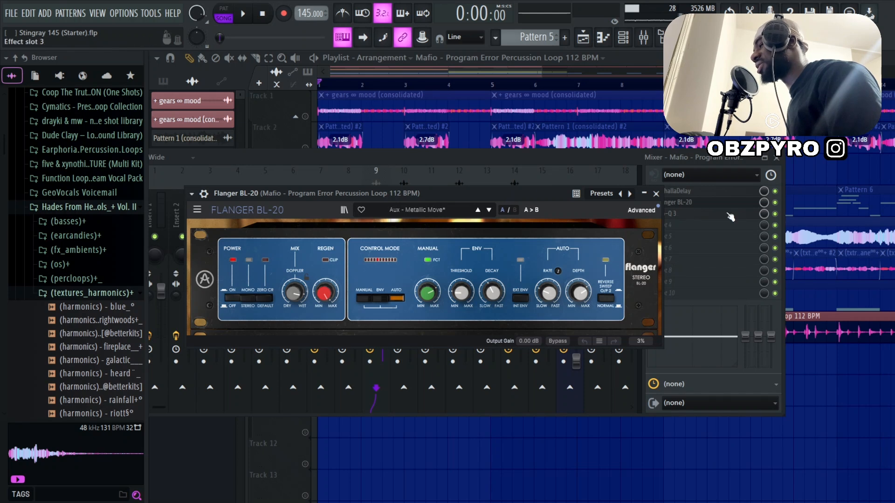
pyautogui.click(685, 216)
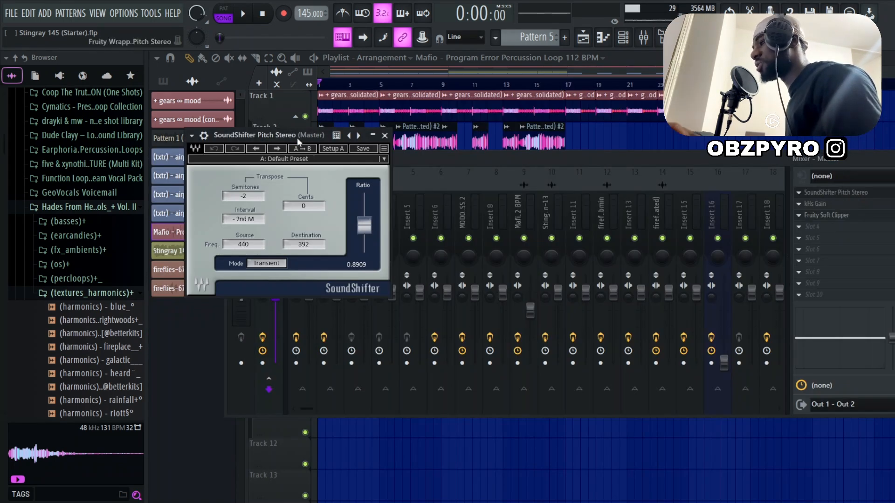
# Inspect the Master channel's effects chain, focusing on kHs Gain after SoundShifter Pitch Stereo
pyautogui.click(834, 208)
pyautogui.click(833, 208)
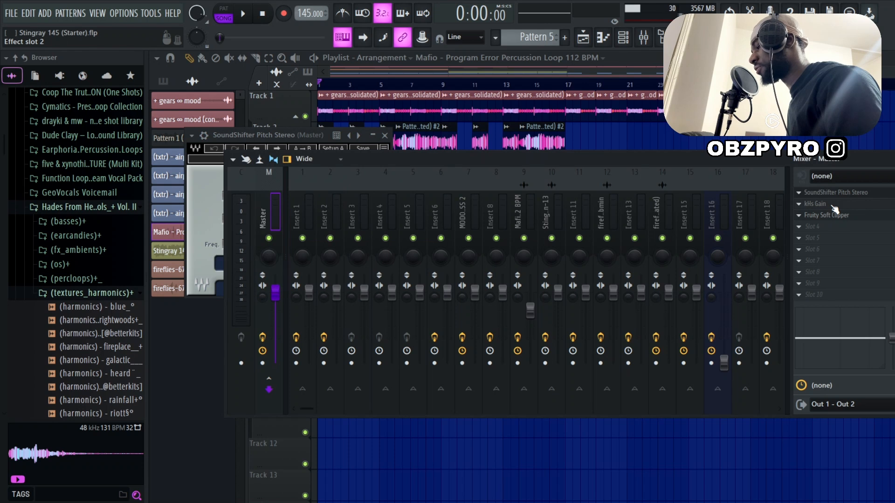
pyautogui.click(834, 209)
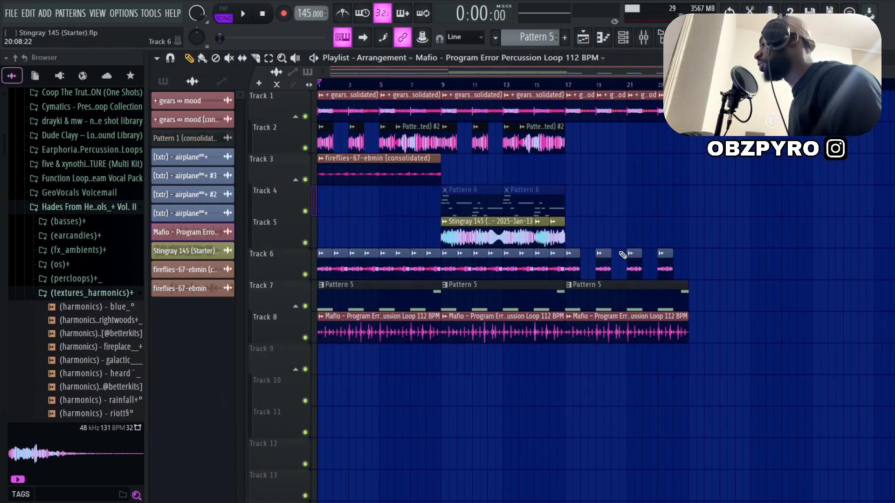
# Play the full arrangement from the start and delete both muted Pattern 6 clips from Track 4 during playback
pyautogui.press('space')
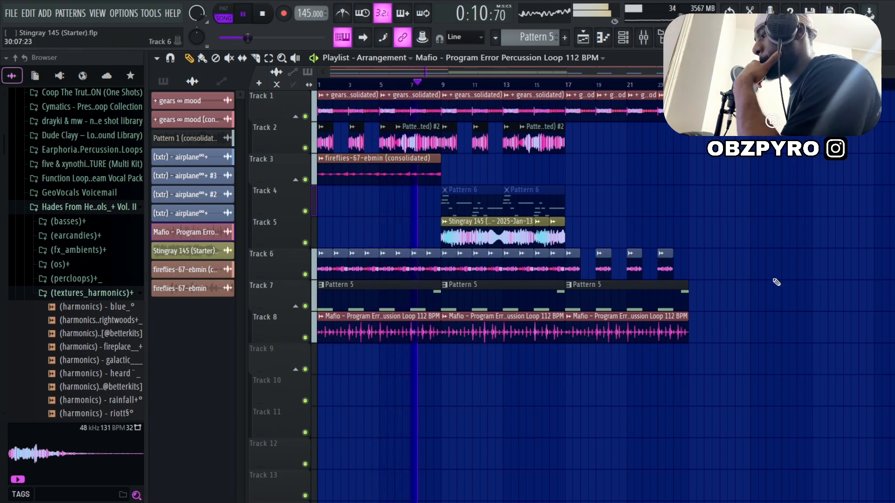
pyautogui.rightClick(508, 204)
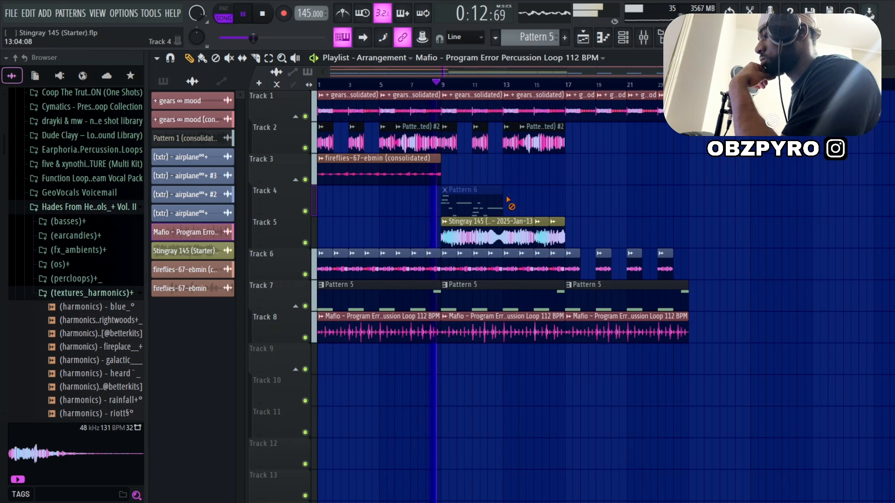
pyautogui.rightClick(471, 200)
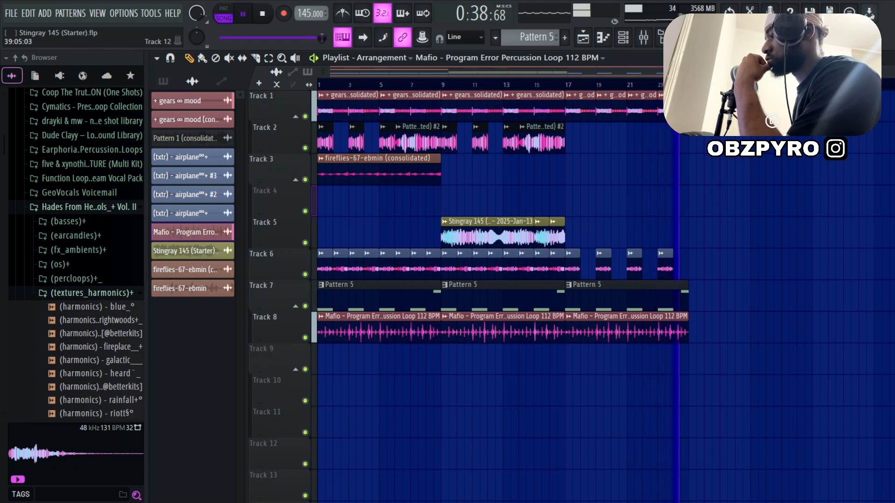
pyautogui.press('space')
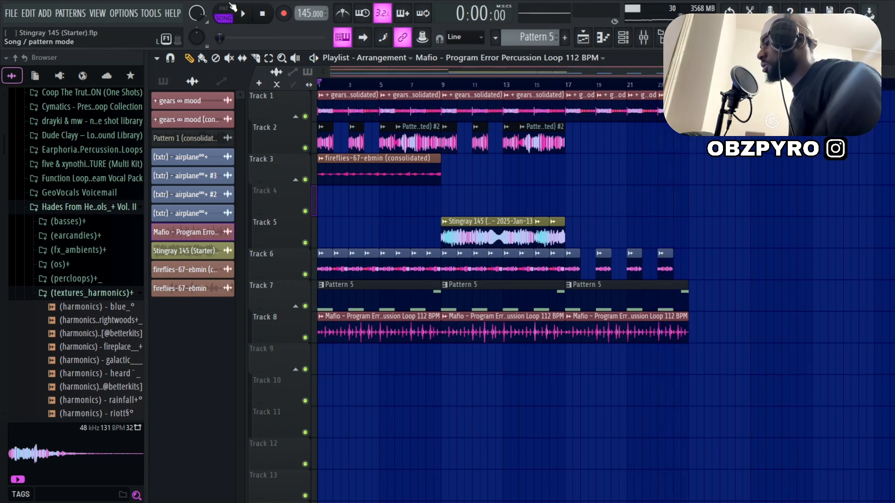